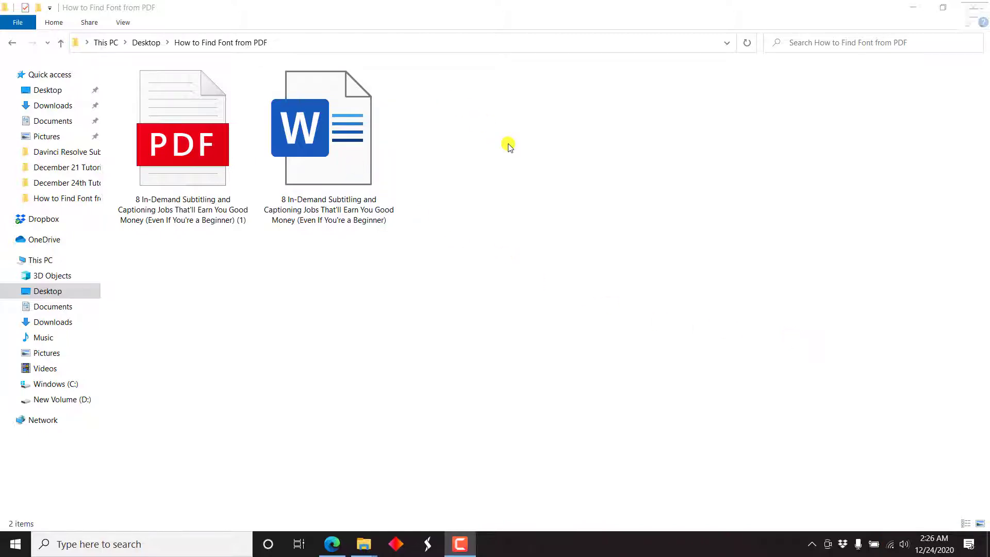
- Open the subtitling jobs document and accept the spelling suggestion 'we will' for 'we'll'
{"action": "double_click", "coordinate": [352, 145]}
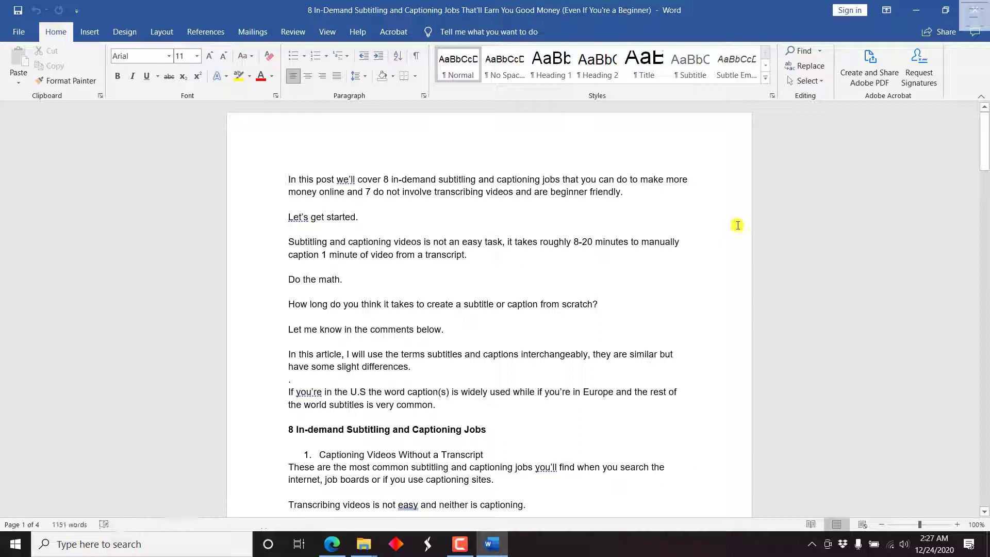
{"action": "right_click", "coordinate": [343, 181]}
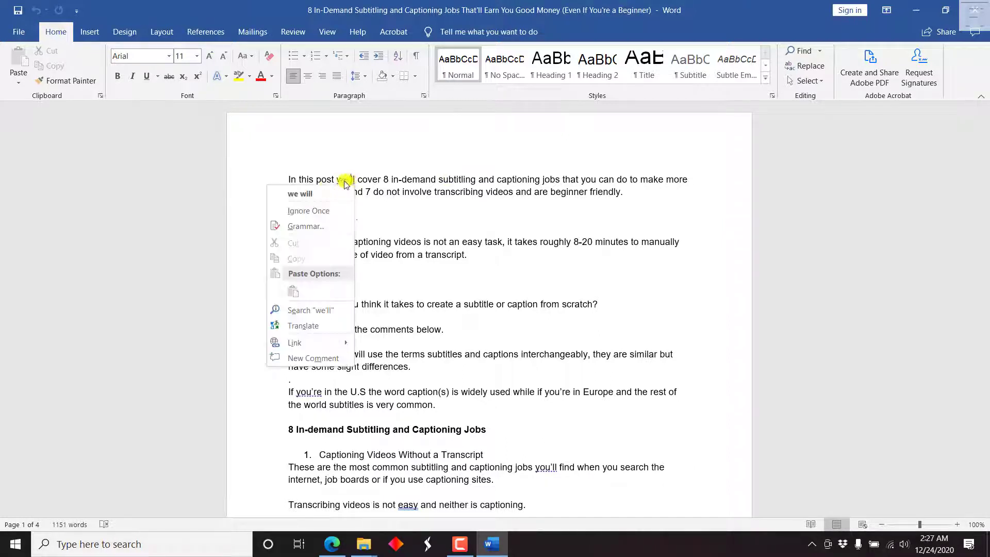
{"action": "left_click", "coordinate": [318, 193]}
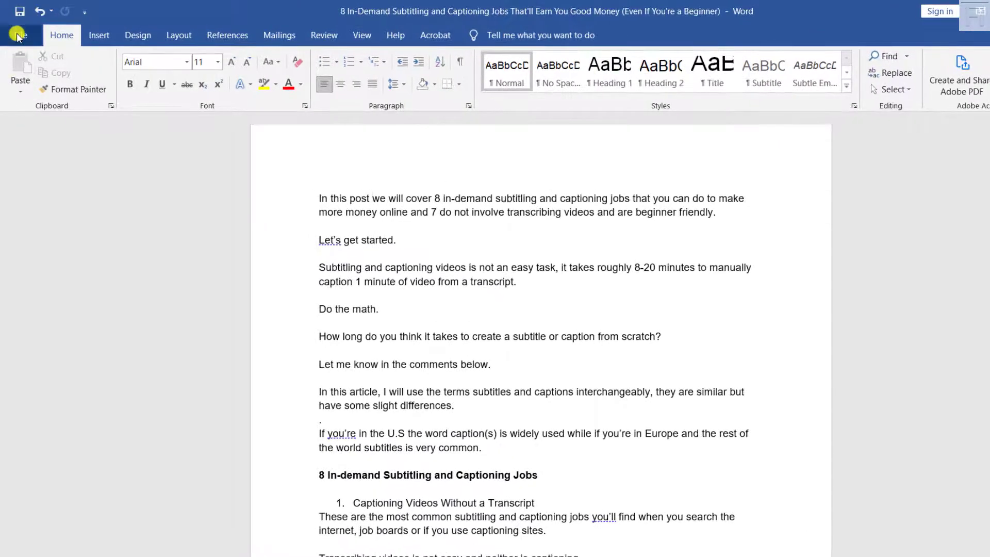
- Show the Protect Document options on the File > Info page
{"action": "left_click", "coordinate": [21, 34]}
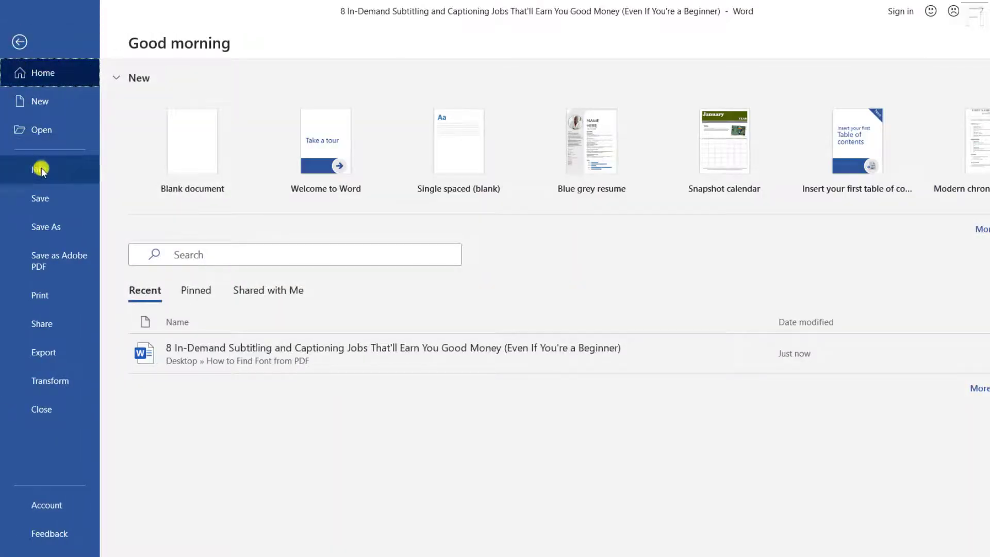
{"action": "left_click", "coordinate": [41, 170]}
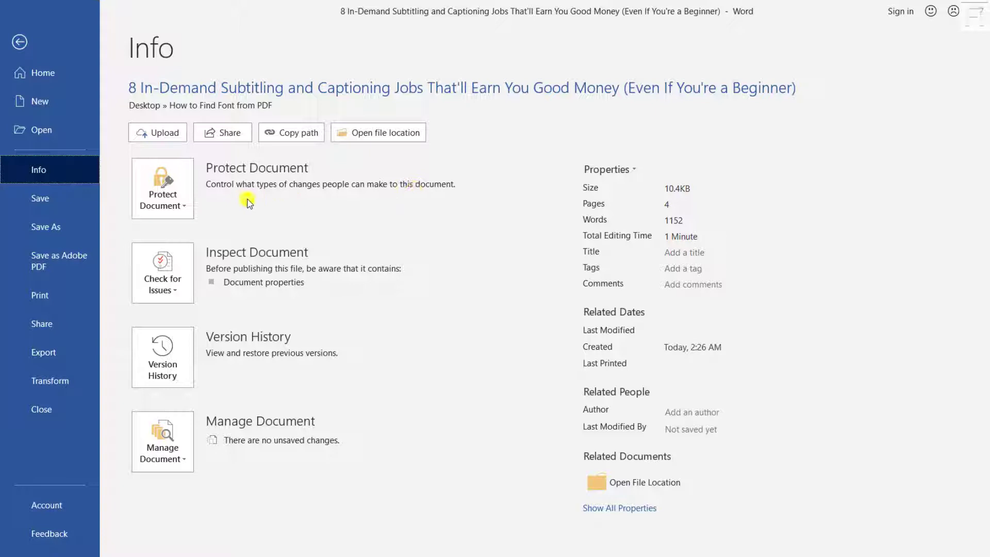
{"action": "left_click", "coordinate": [185, 209]}
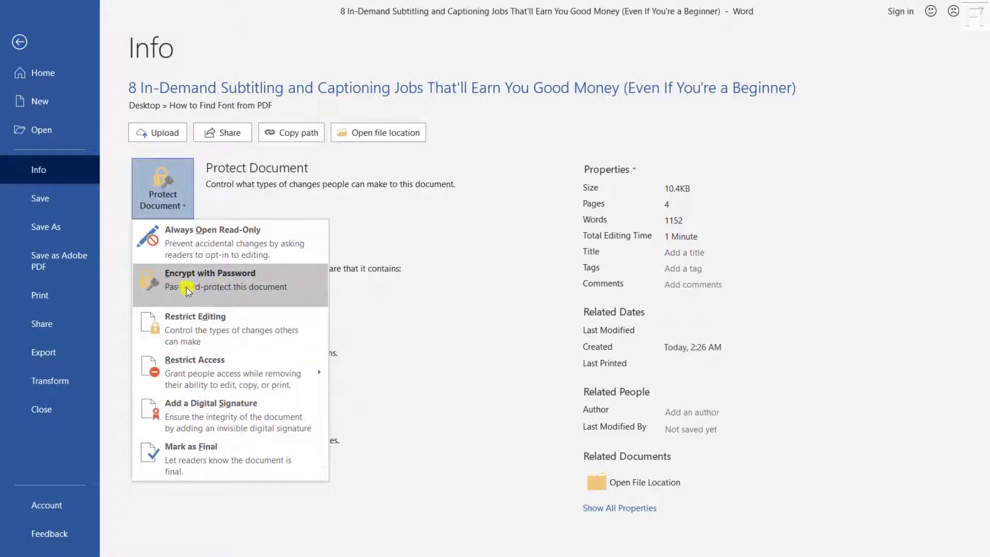
- Choose Encrypt with Password from the Protect Document options
{"action": "left_click", "coordinate": [231, 287]}
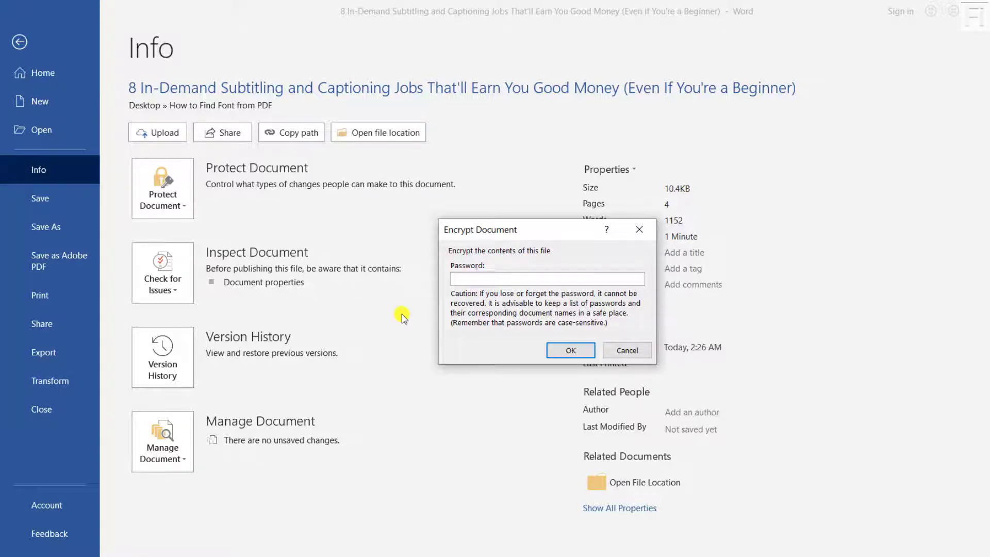
- Enter and confirm a password to encrypt the document
{"action": "left_click", "coordinate": [481, 277]}
{"action": "left_click", "coordinate": [571, 351]}
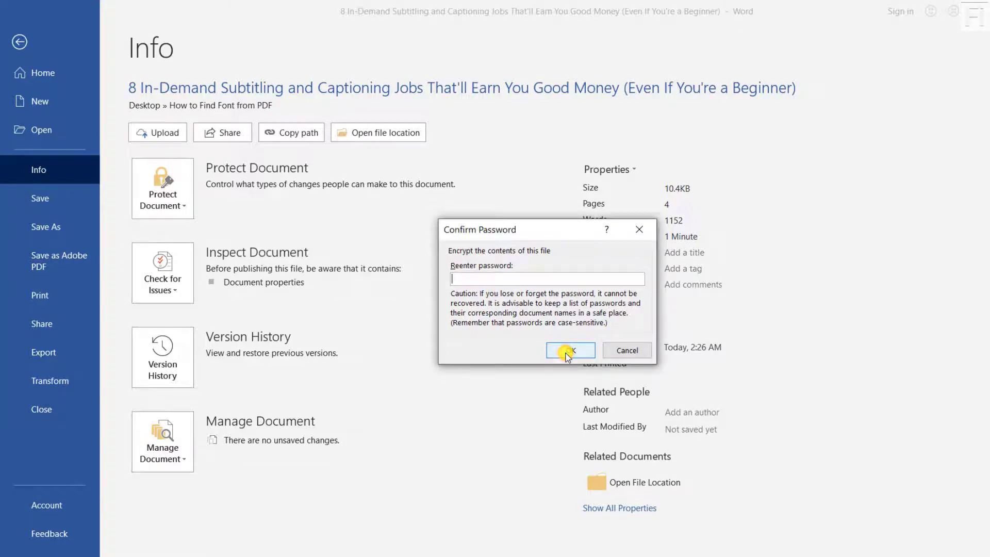
{"action": "type", "text": "*****"}
{"action": "type", "text": "****"}
{"action": "left_click", "coordinate": [572, 350]}
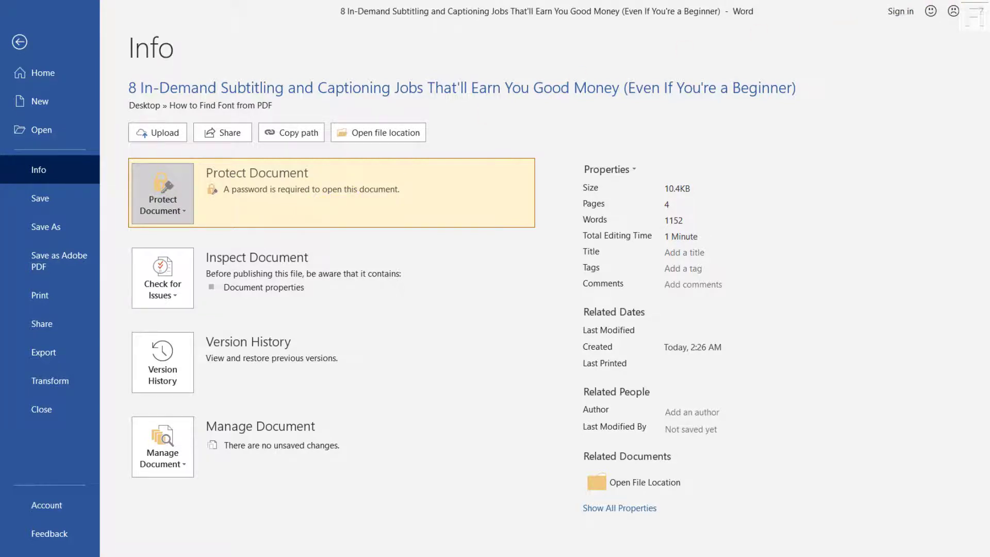
- Close the document, saving changes, and select its file in File Explorer
{"action": "left_click", "coordinate": [973, 11]}
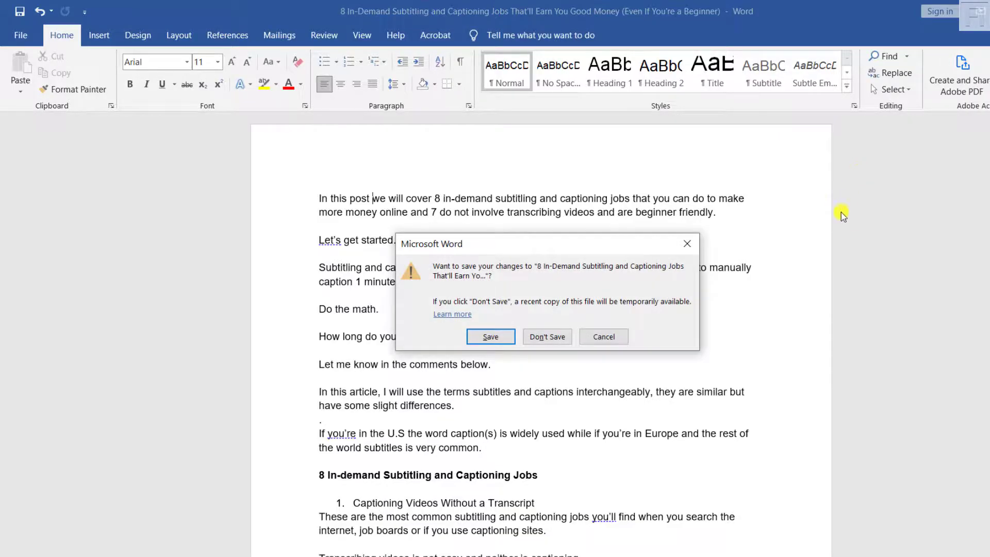
{"action": "left_click", "coordinate": [490, 336]}
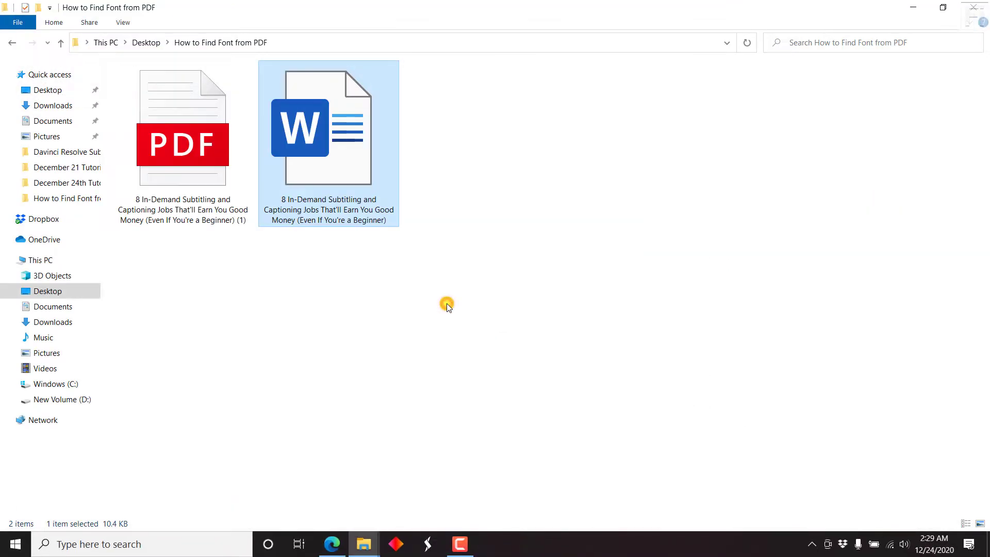
{"action": "left_click", "coordinate": [446, 305]}
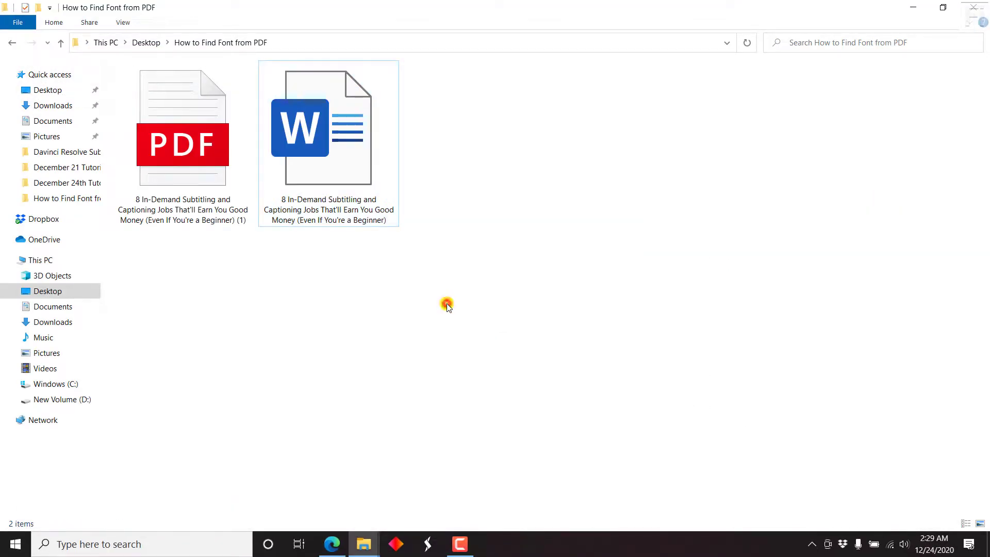
- Reopen the encrypted subtitling jobs file from File Explorer
{"action": "double_click", "coordinate": [345, 162]}
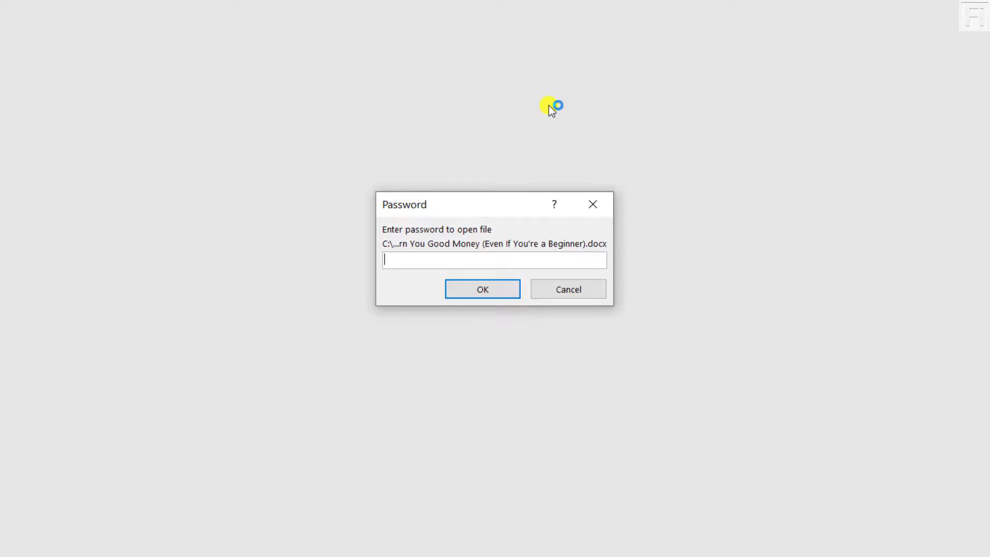
{"action": "type", "text": "••••••"}
{"action": "type", "text": "•••"}
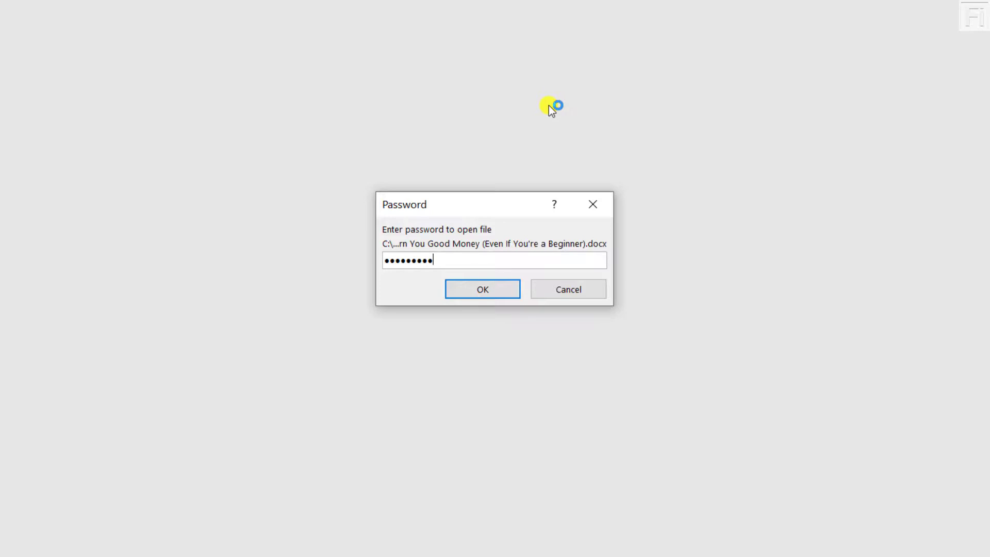